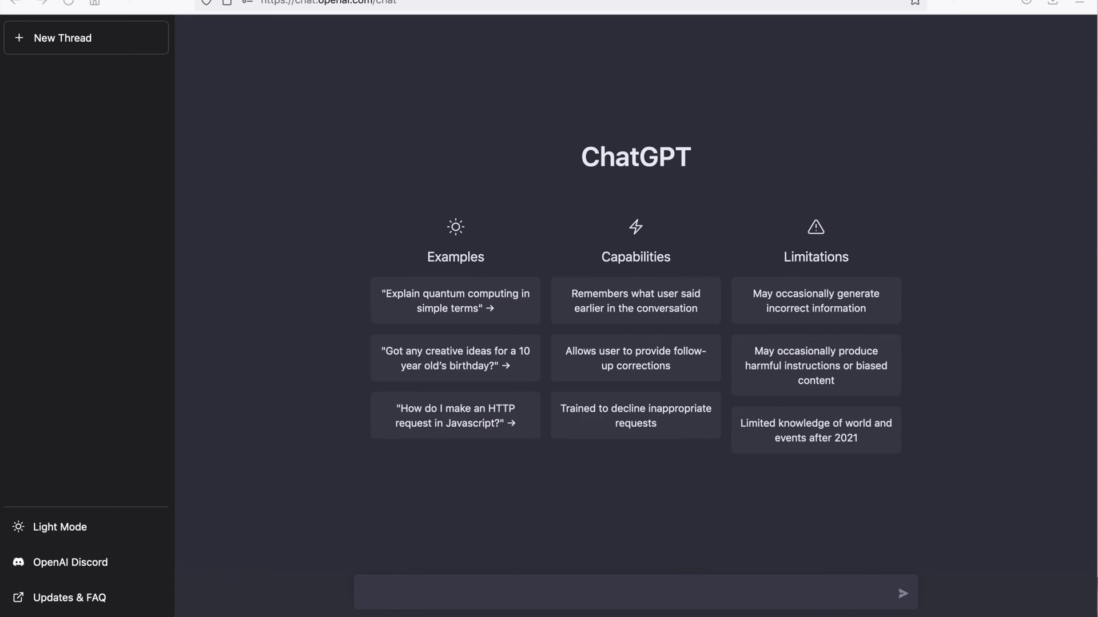
Open a new browser tab next to the ChatGPT start page
{"action": "key", "text": "ctrl+t"}
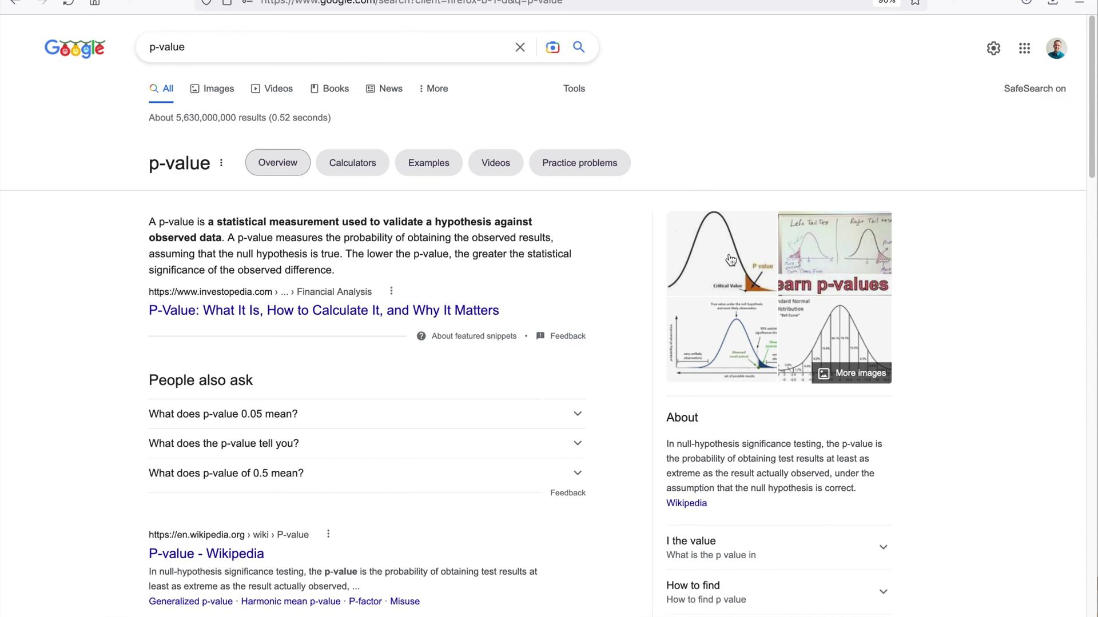
View Google Images results for p-value, then search Google for 'p-value video'
{"action": "left_click", "coordinate": [730, 260]}
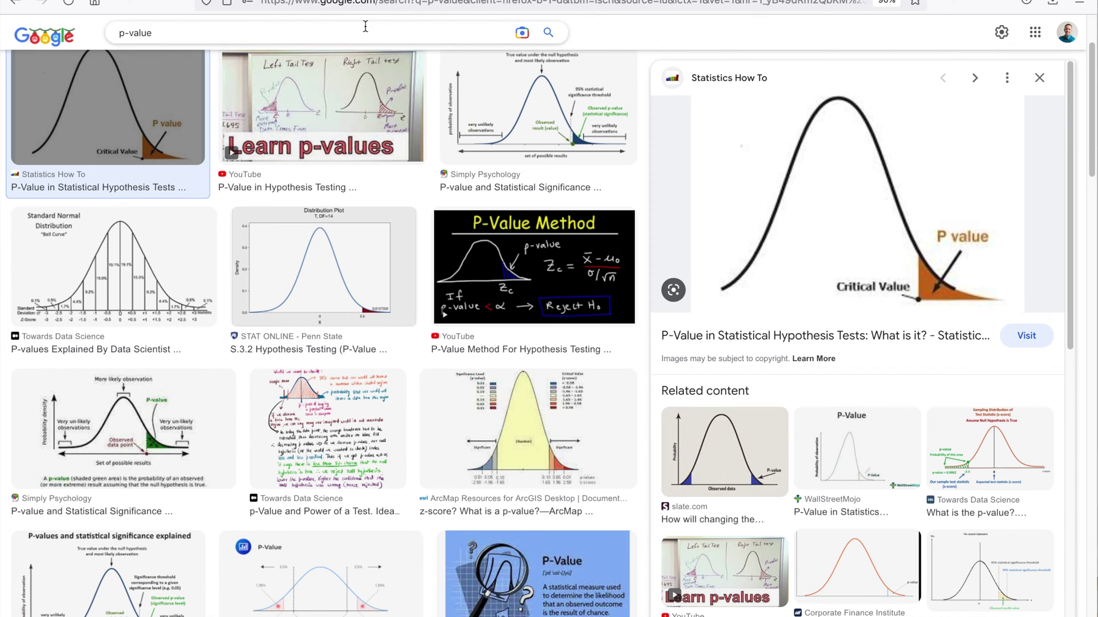
{"action": "left_click", "coordinate": [371, 2]}
{"action": "type", "text": "p-value"}
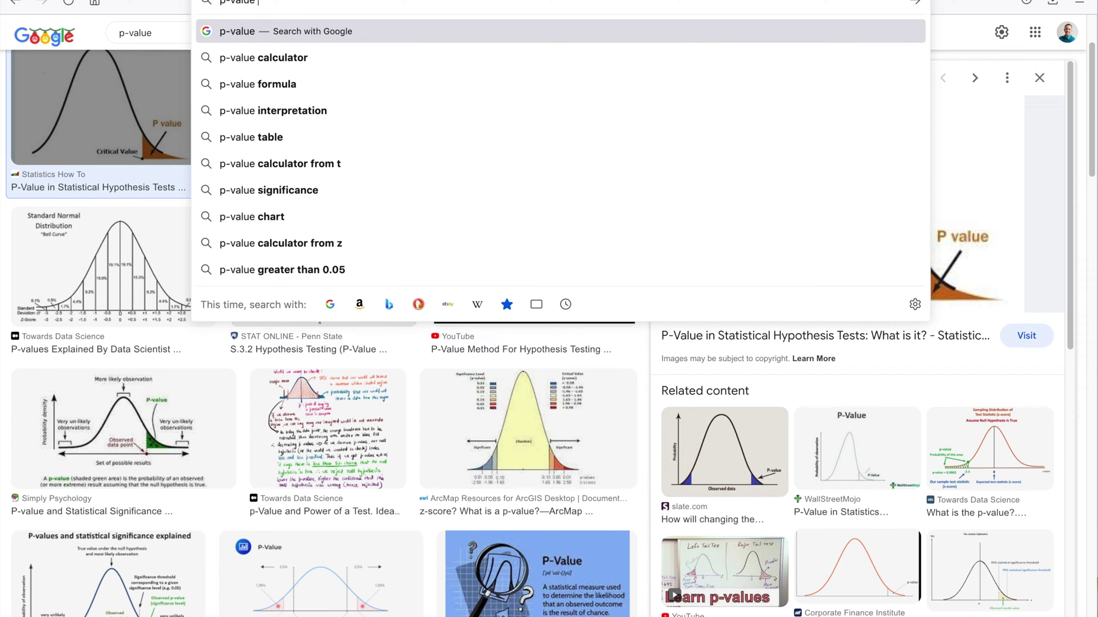
{"action": "type", "text": " video"}
{"action": "key", "text": "Return"}
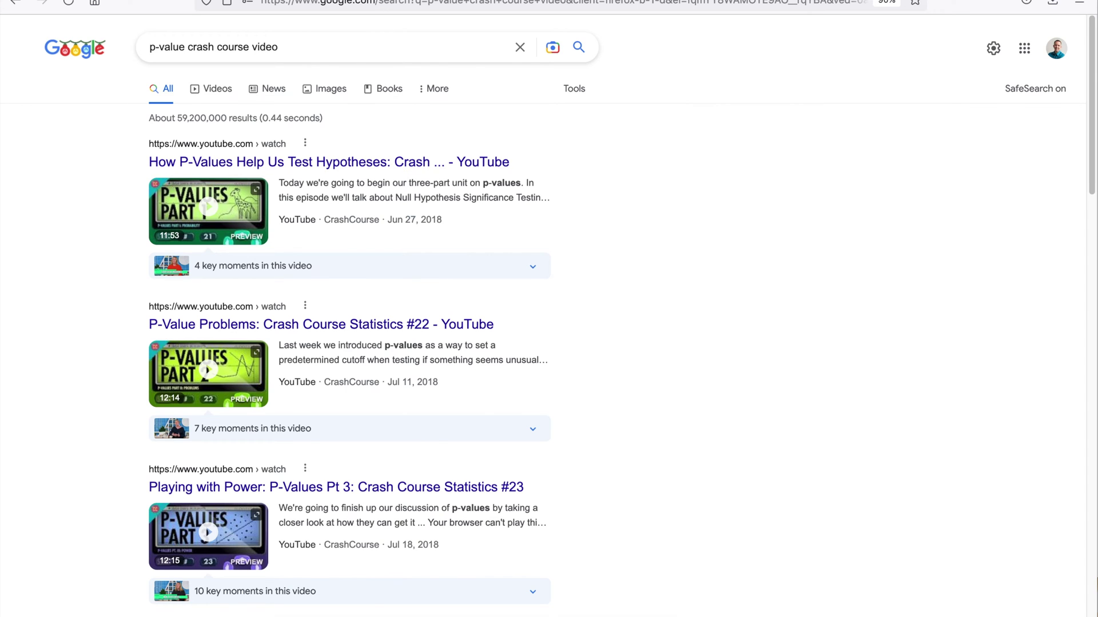
Back in ChatGPT, ask 'what is a p-value?'
{"action": "left_click", "coordinate": [389, 2]}
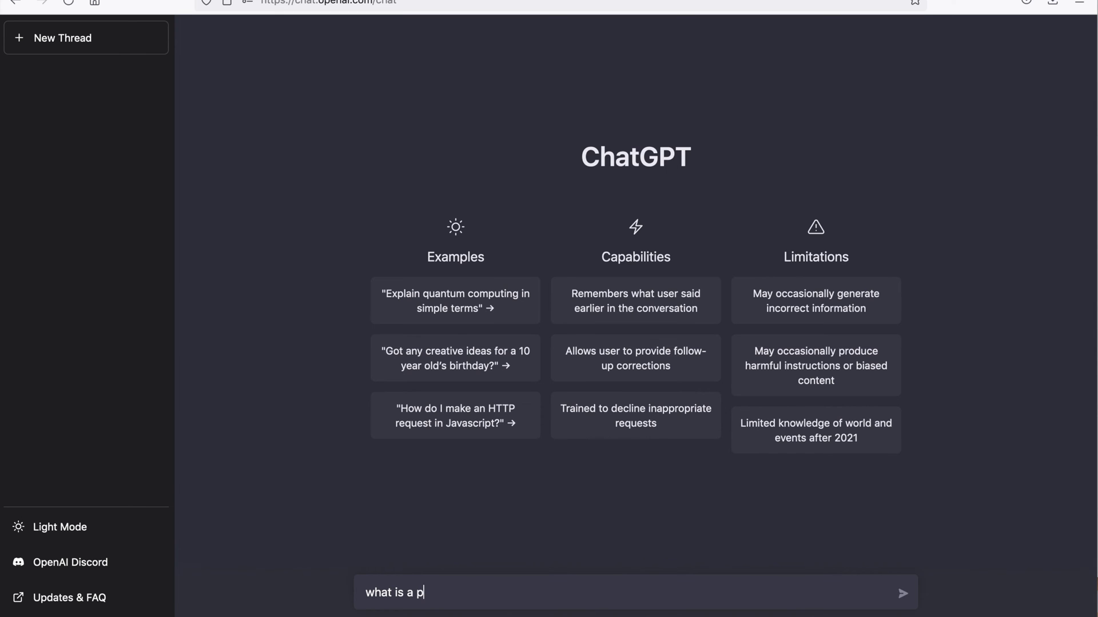
{"action": "type", "text": "-value?"}
{"action": "key", "text": "Return"}
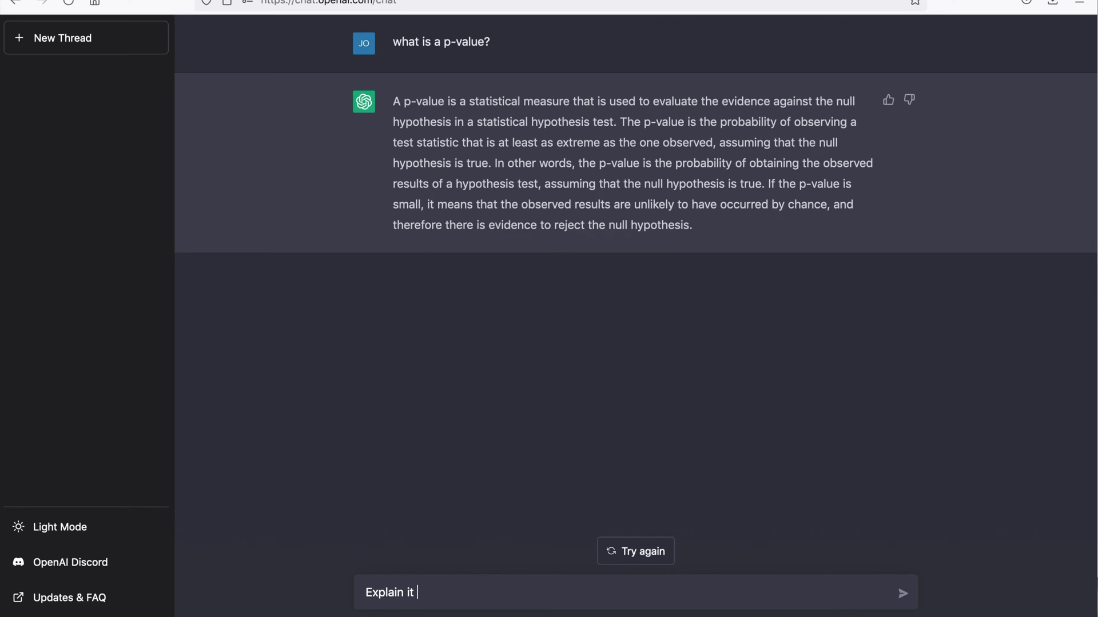
Ask for the p-value explained in simpler terms to a 15 year old, then regenerate the answer
{"action": "type", "text": "simpleter"}
{"action": "type", "text": " terms to a"}
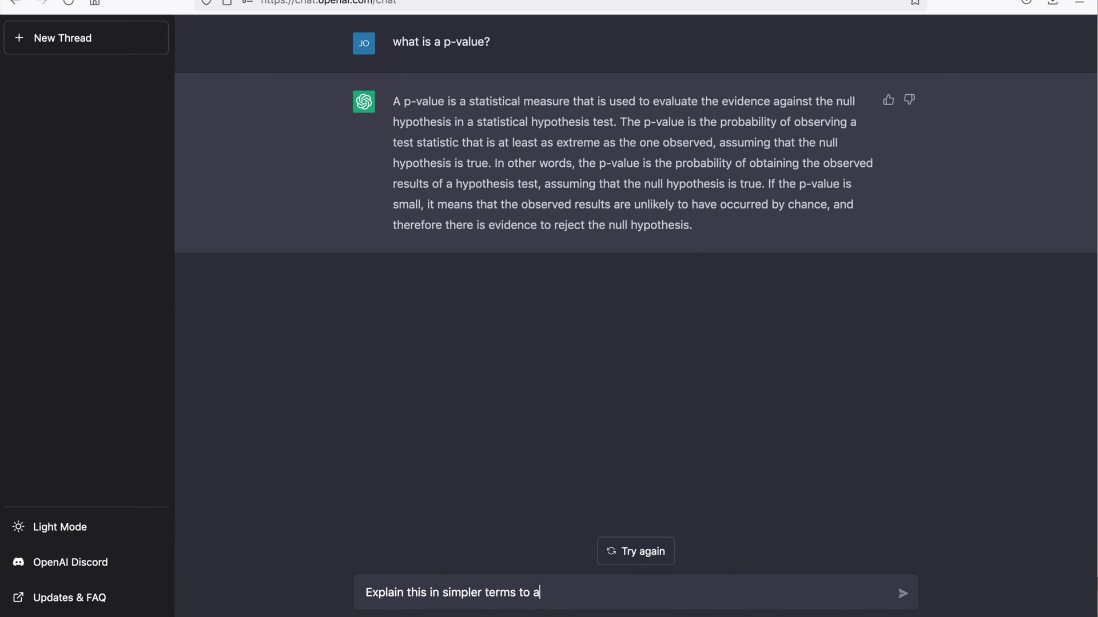
{"action": "type", "text": " 15 year old"}
{"action": "key", "text": "Return"}
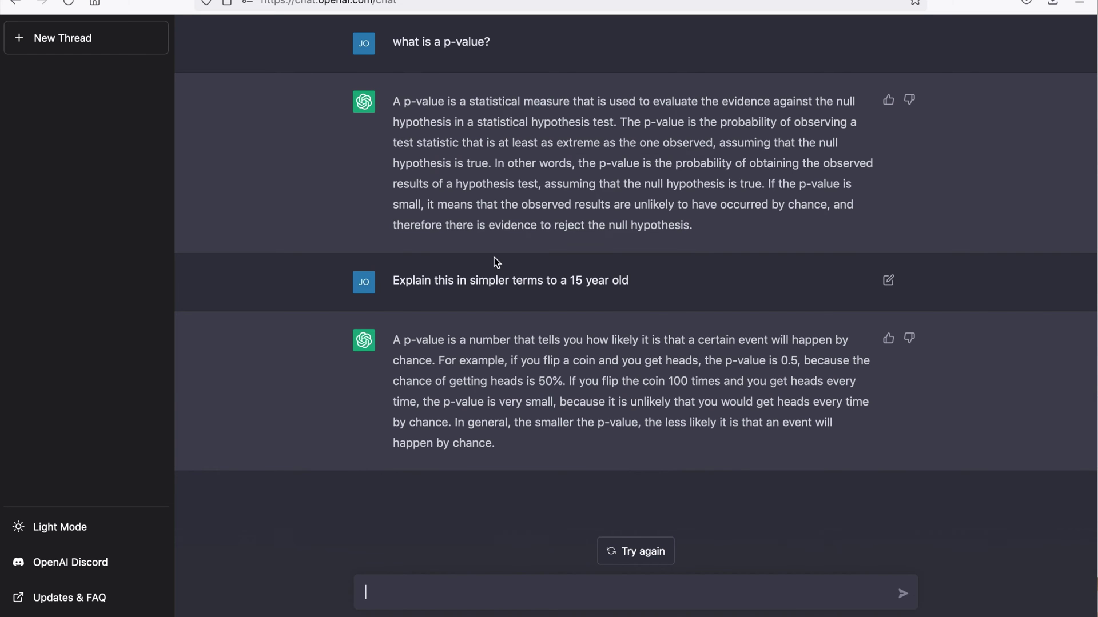
{"action": "left_click", "coordinate": [633, 555]}
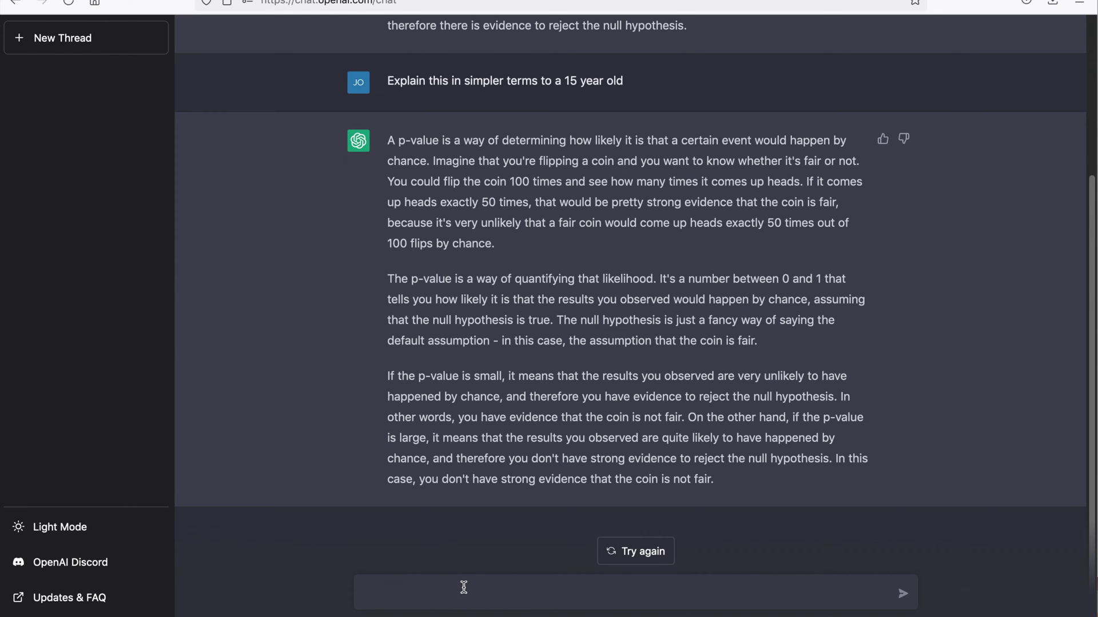
Ask ChatGPT 'How do I know if a p-value is reasonable?'
{"action": "type", "text": "ho"}
{"action": "type", "text": "How do I know if a"}
{"action": "type", "text": " p-value "}
{"action": "type", "text": "is"}
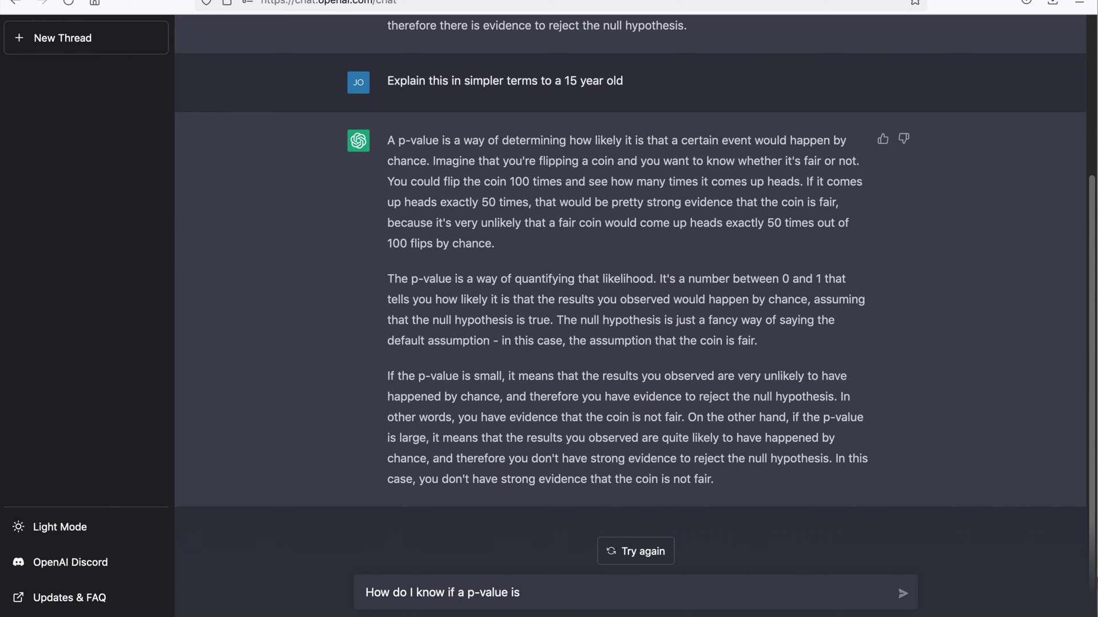
{"action": "type", "text": " reasonable?"}
{"action": "key", "text": "Return"}
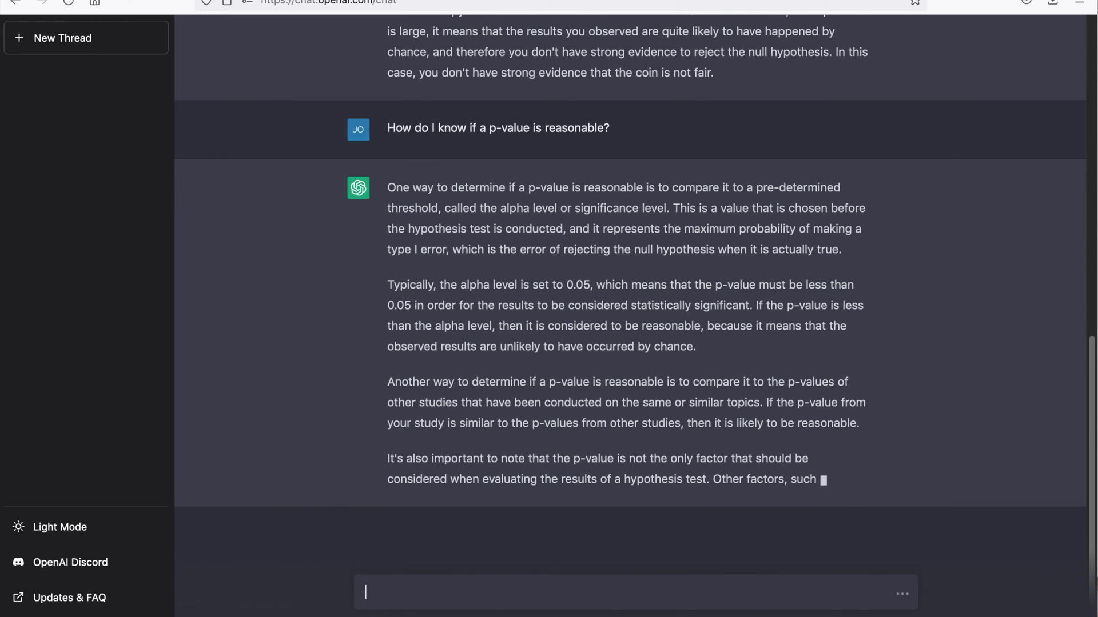
Ask 'How do I know if my p-value is unreasonable? Explain it in simple terms'
{"action": "type", "text": "How do "}
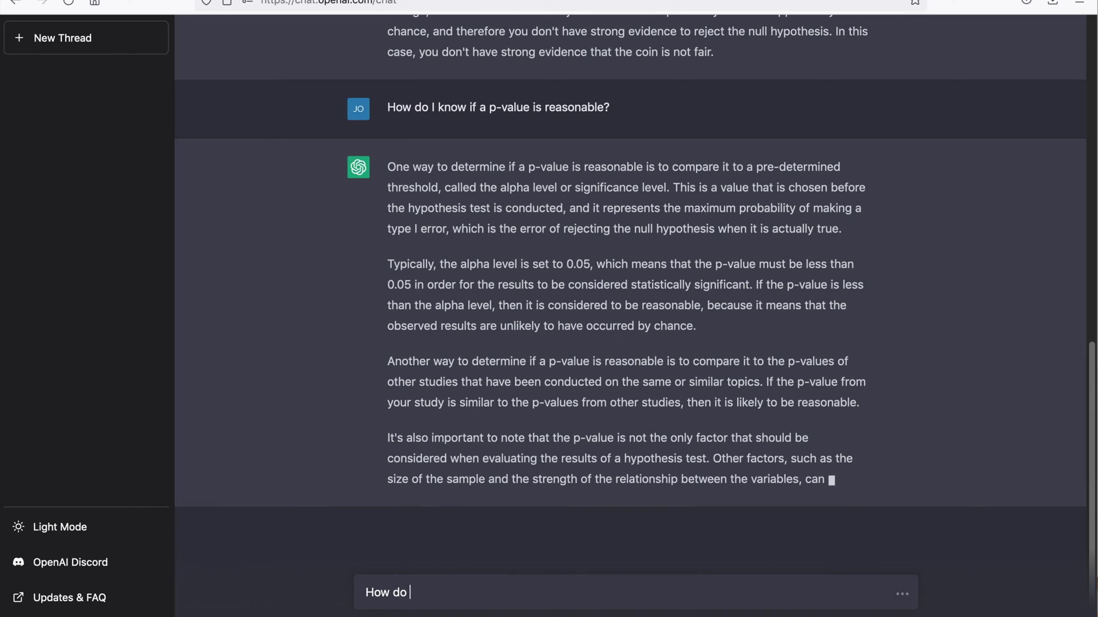
{"action": "type", "text": "I know if m"}
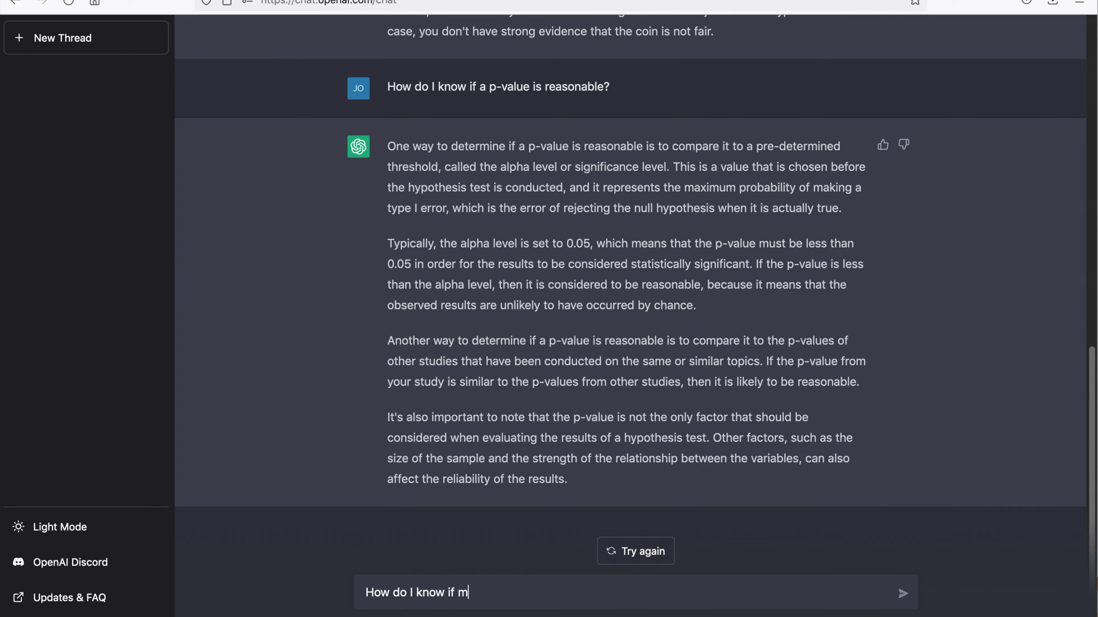
{"action": "type", "text": "y p-value is unreasonable"}
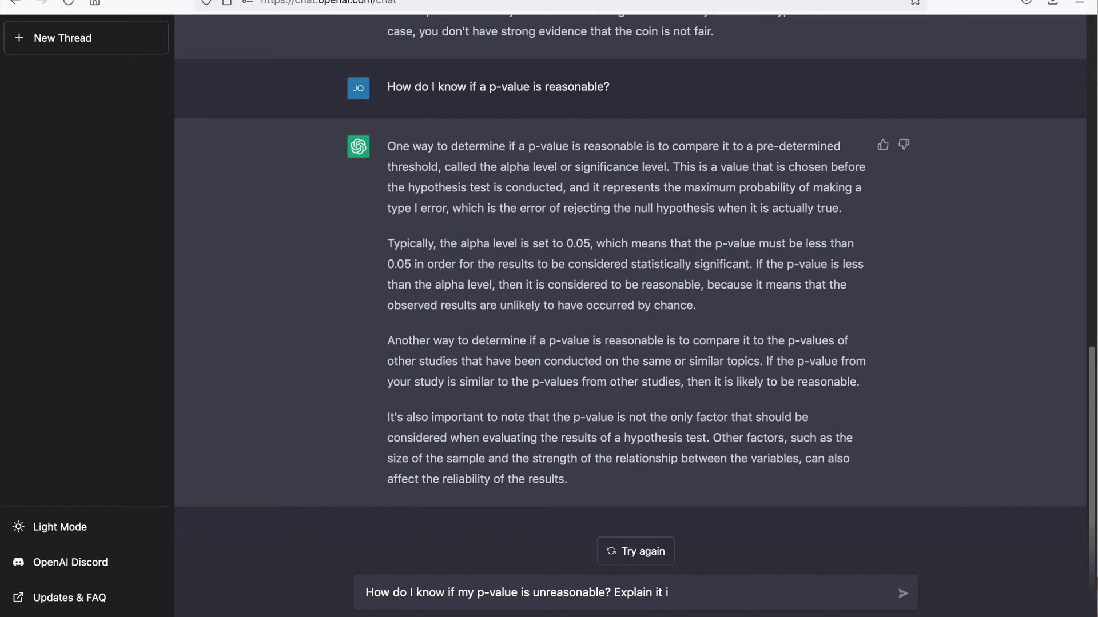
{"action": "type", "text": "? Explain it in simp"}
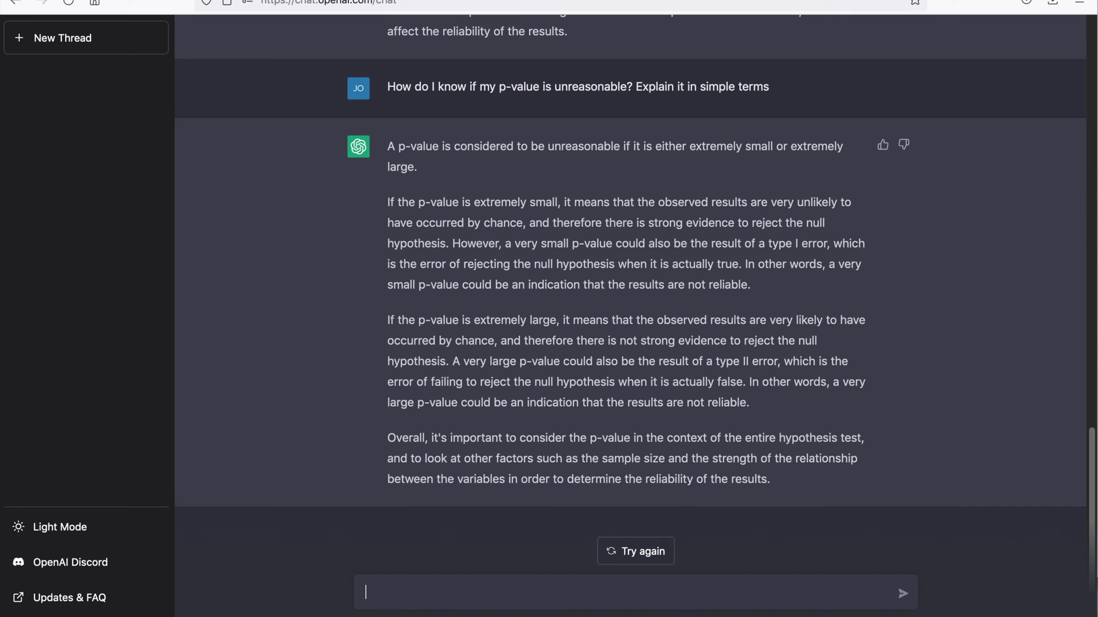
Draft the follow-up 'Do we use p-values in correlational studies'
{"action": "type", "text": "Do we use p-values in"}
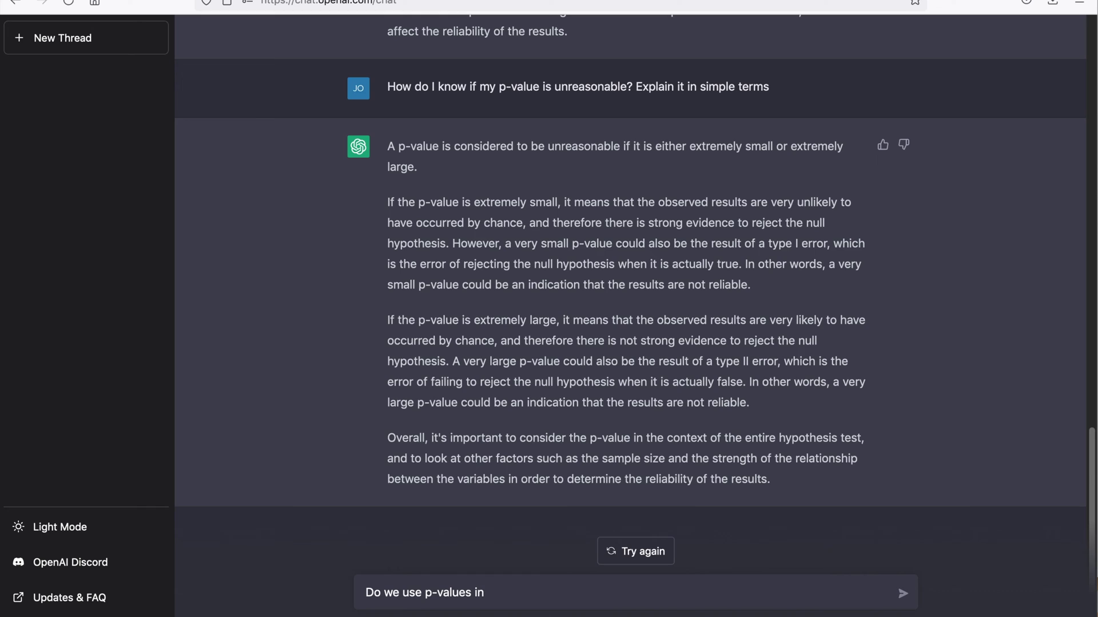
{"action": "type", "text": " correlational studies?"}
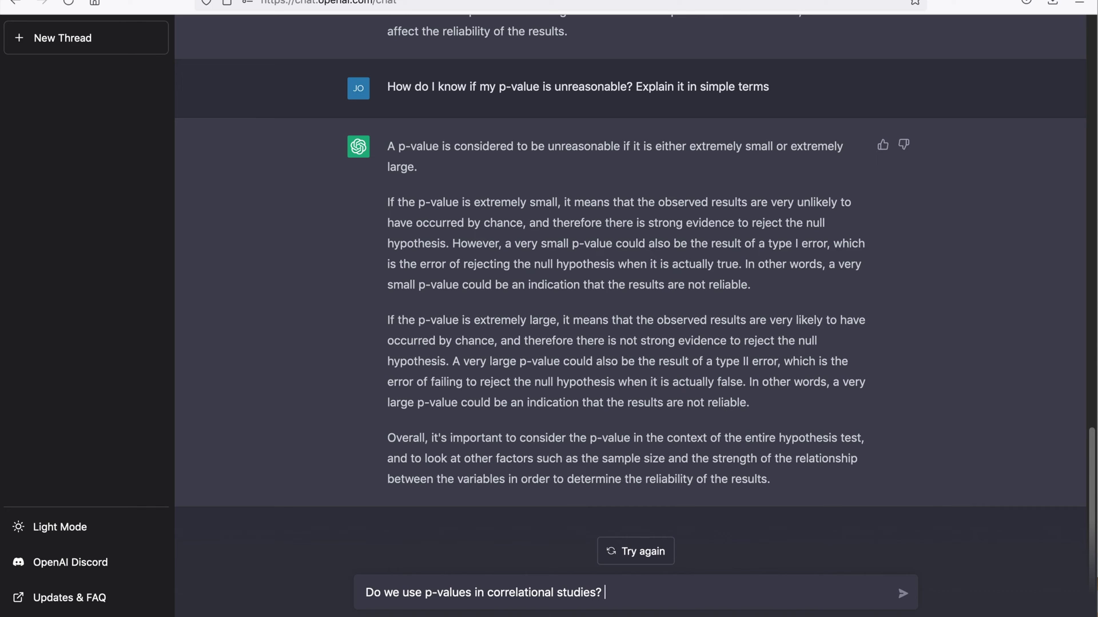
Send the question 'Do we use p-values in correlational studies?'
{"action": "key", "text": "Return"}
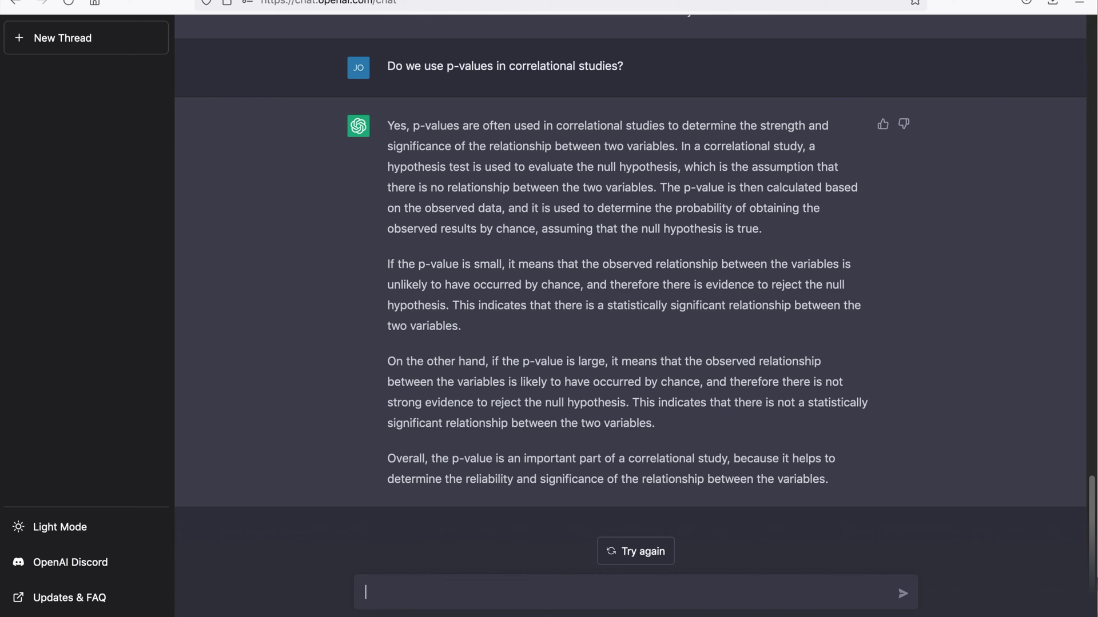
Ask for a p-value example from basketball, then draft 'Can you explain that in simpler terms?'
{"action": "type", "text": "Can you give me a p-value example from basketball?"}
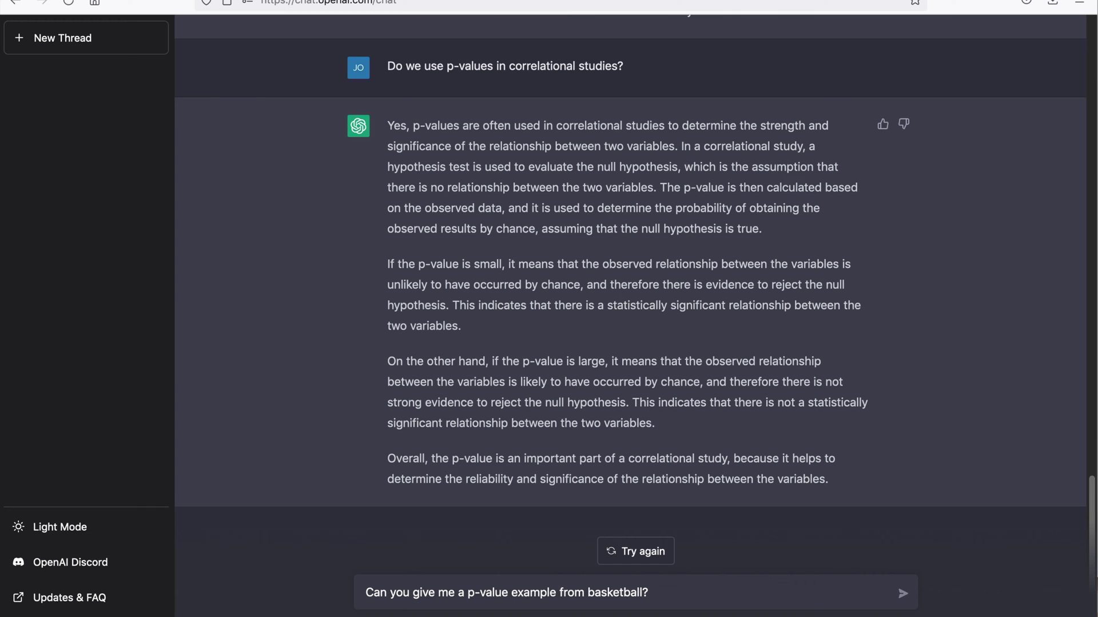
{"action": "key", "text": "Return"}
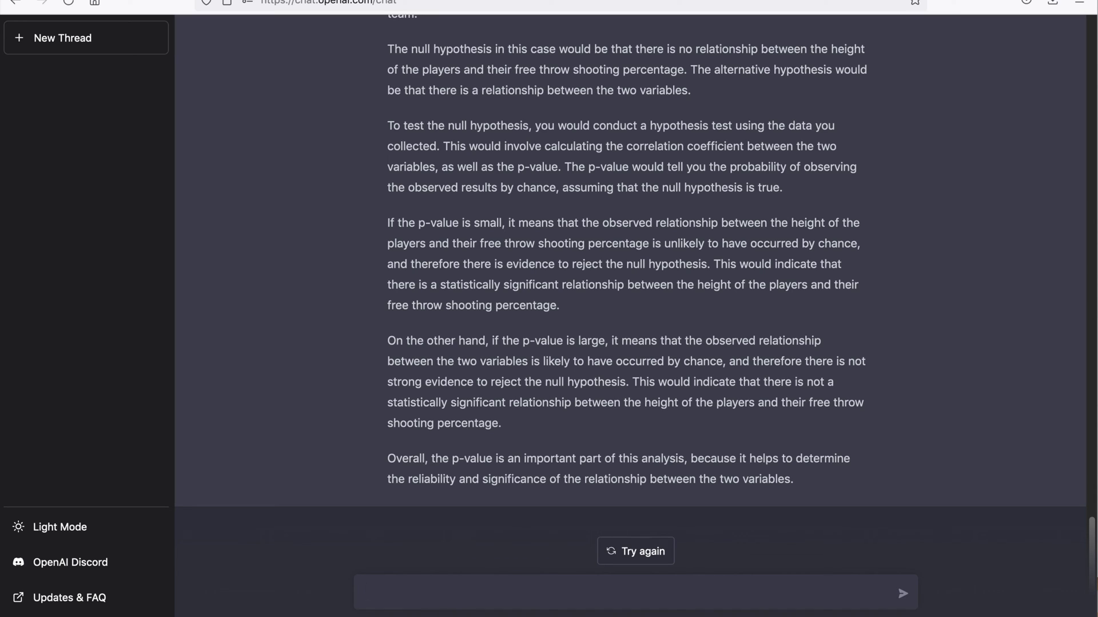
{"action": "type", "text": "Can you explain that in simpl"}
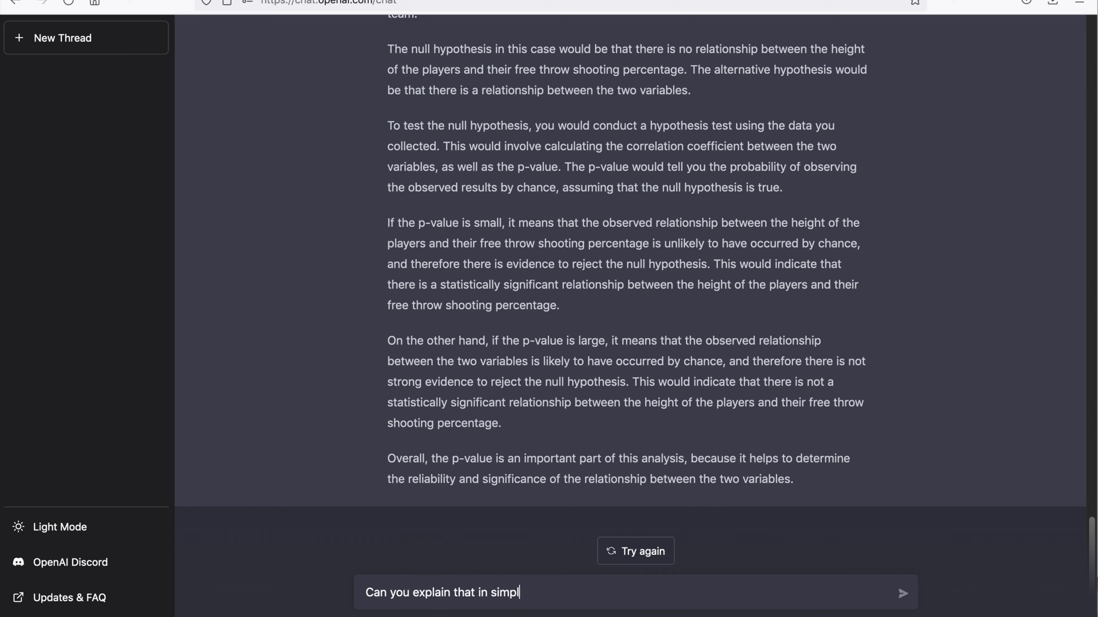
{"action": "type", "text": "er terms?"}
Send the request for a simpler explanation of the basketball example
{"action": "key", "text": "Return"}
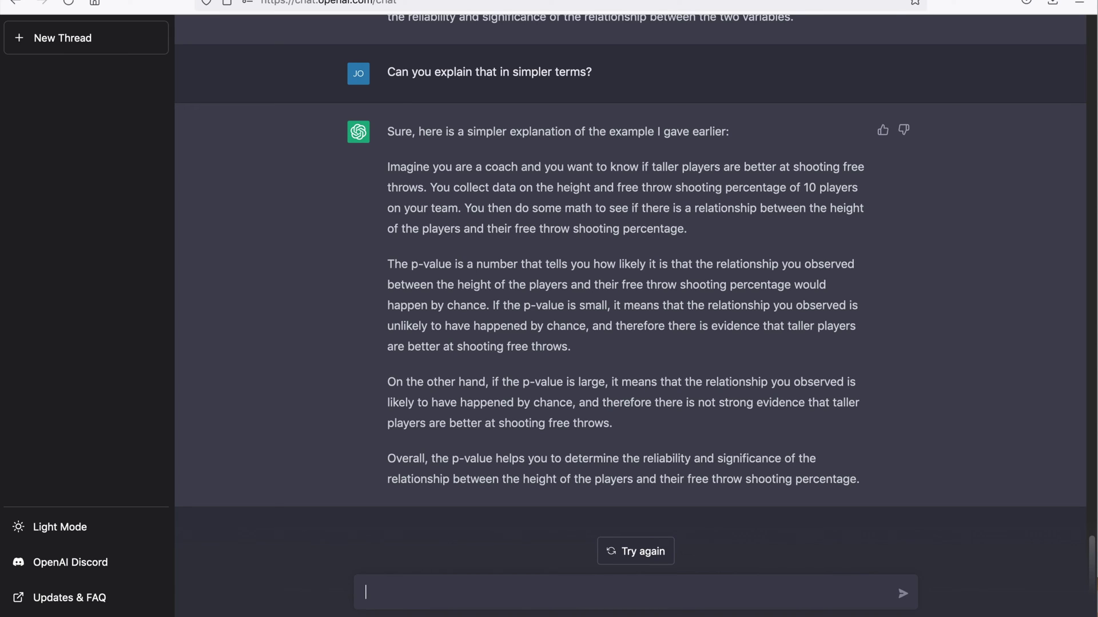
Start writing a request for a picture of a p-value
{"action": "type", "text": "Can you show me a pict"}
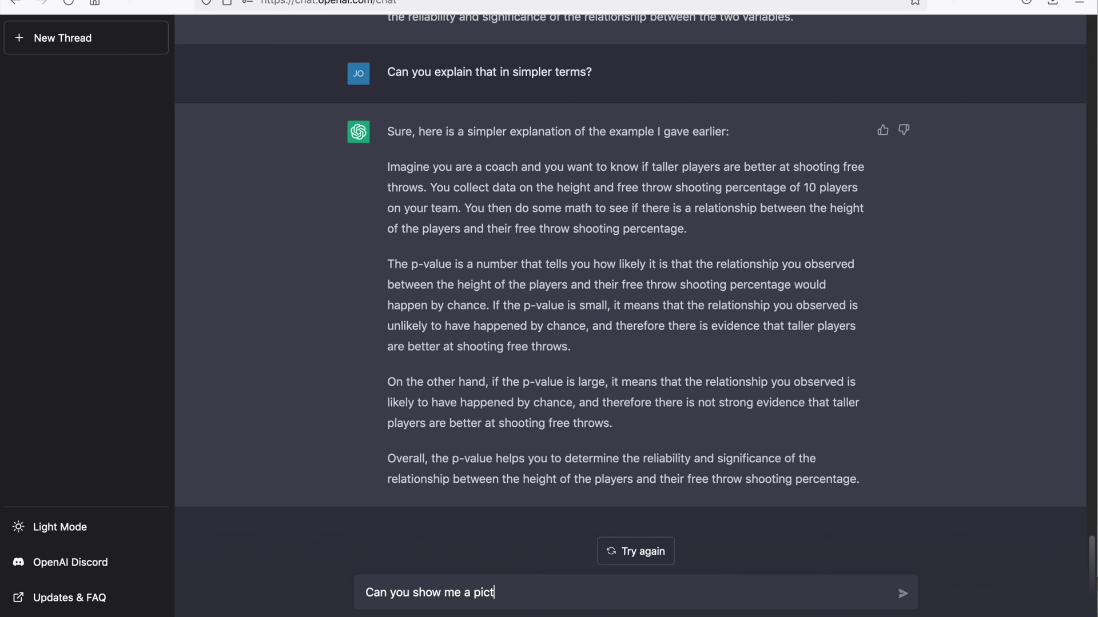
{"action": "type", "text": "ure of an p"}
Ask 'Can you show me a picture of a p-value in a graph?'
{"action": "key", "text": "BackSpace"}
{"action": "key", "text": "BackSpace"}
{"action": "key", "text": "BackSpace"}
{"action": "type", "text": "p-value"}
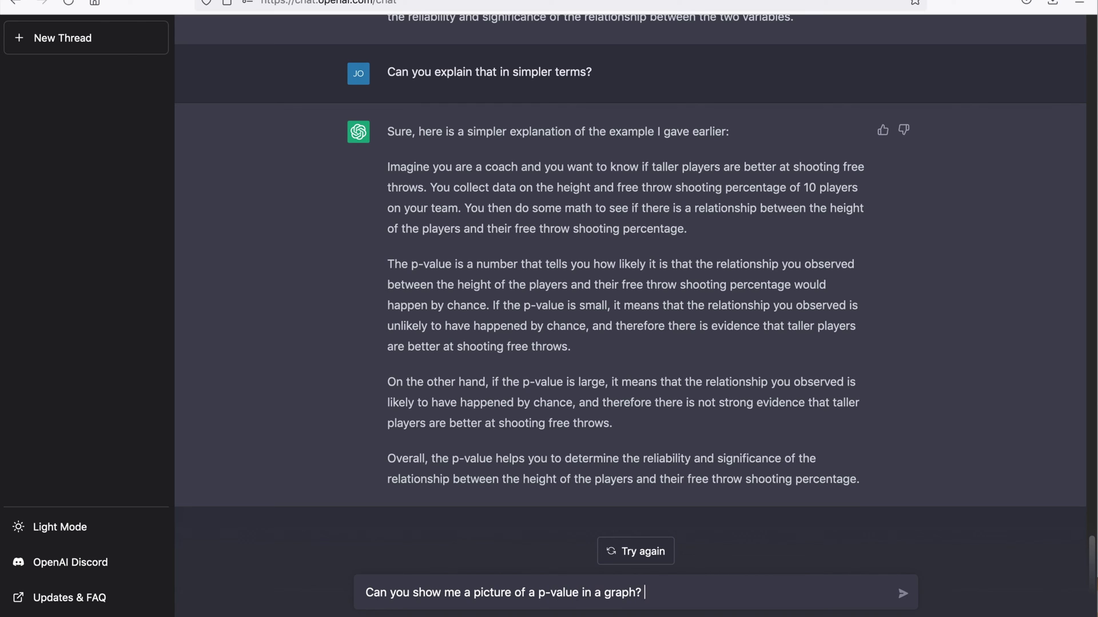
{"action": "type", "text": " in a graph?"}
{"action": "key", "text": "Return"}
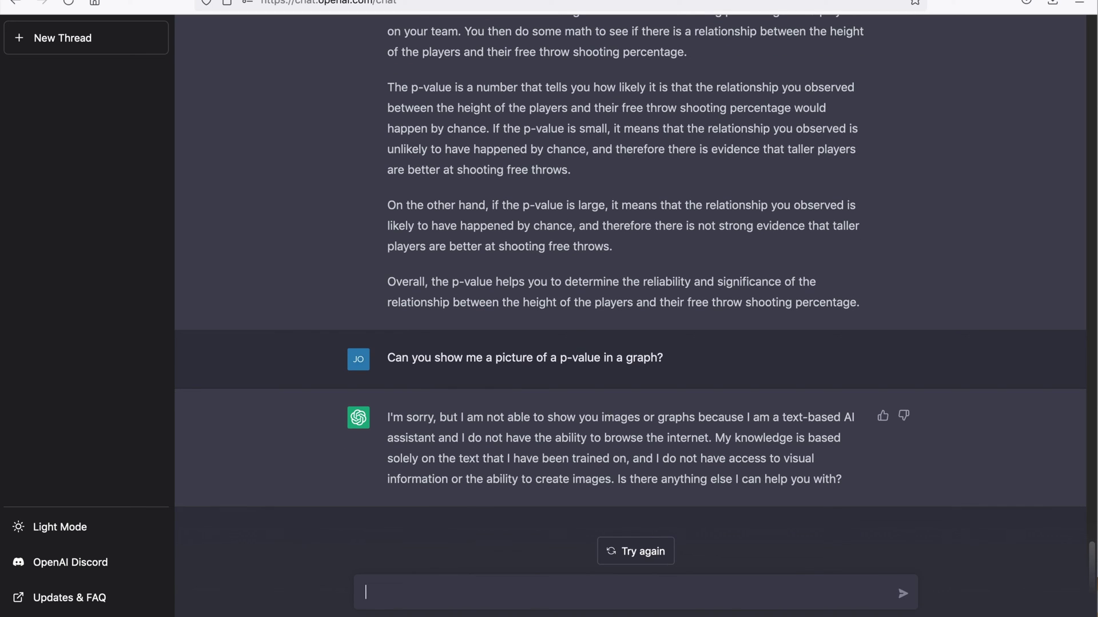
Send 'Can you give me an online link to a p-value graph?' to ChatGPT
{"action": "type", "text": "Can you give "}
{"action": "type", "text": "ma"}
{"action": "type", "text": "e"}
{"action": "type", "text": "e an on"}
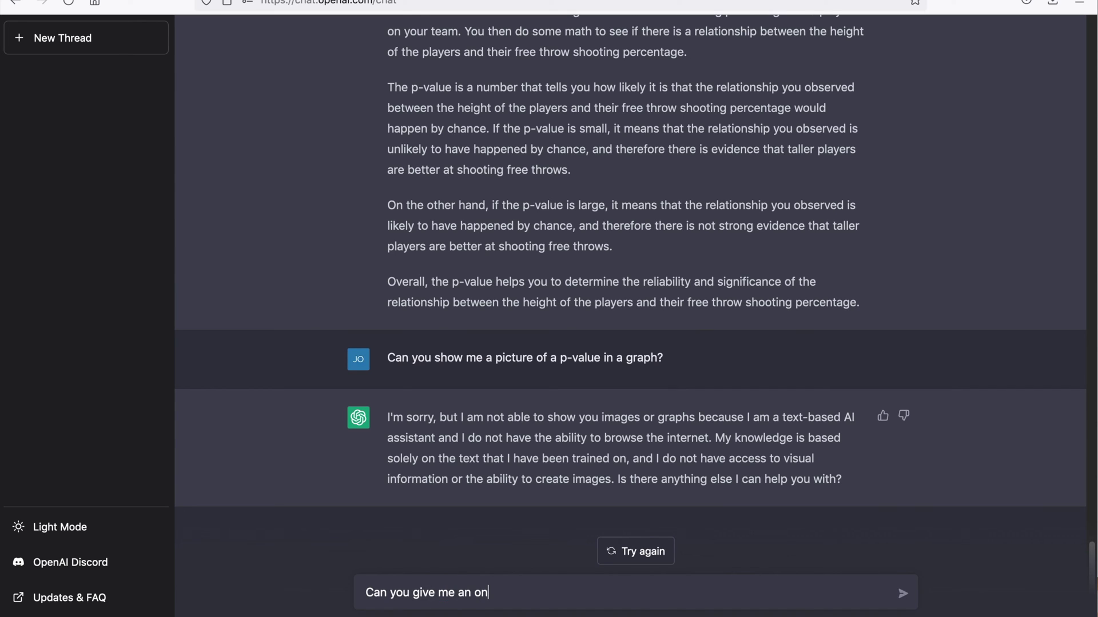
{"action": "type", "text": "line link to a p-value graph?"}
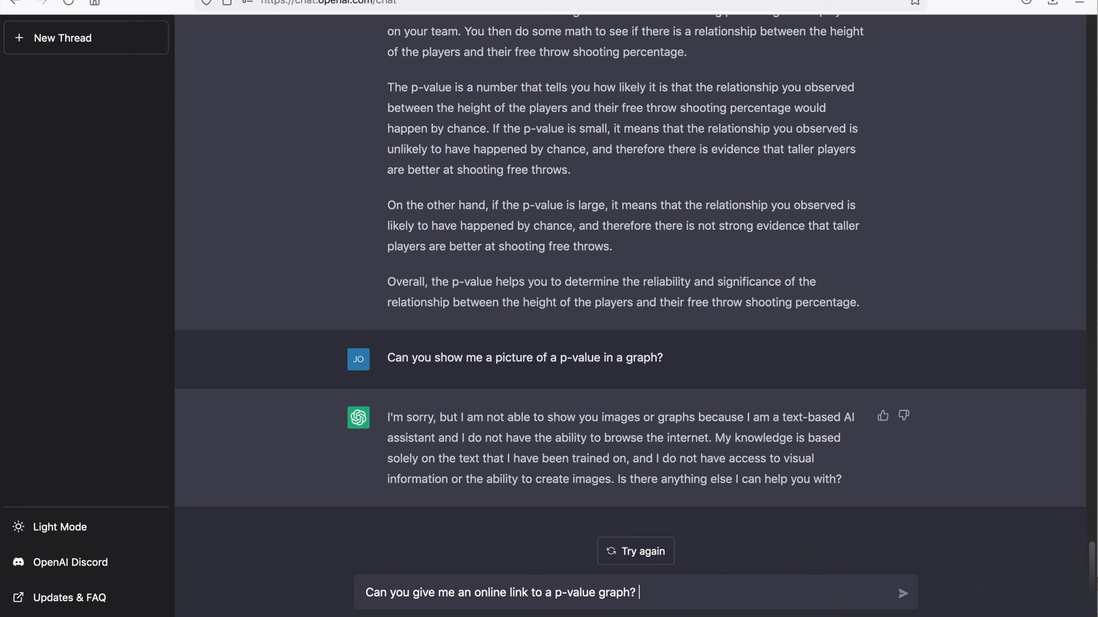
{"action": "key", "text": "Return"}
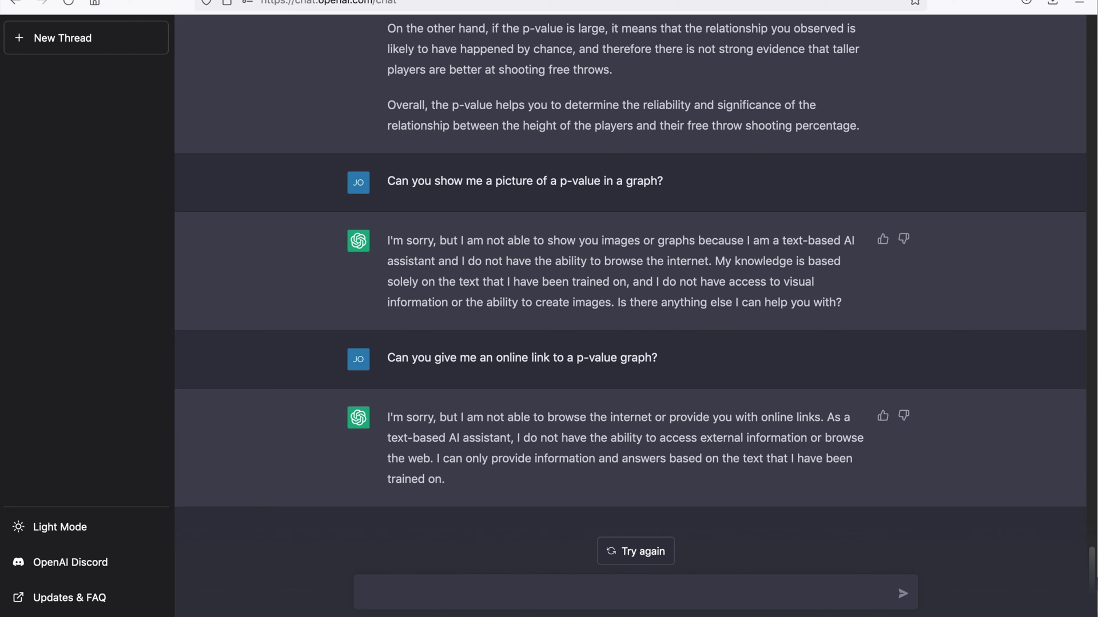
Ask 'What type of graph would I use in a p-value?', then draft the Google Spreadsheets p-value question
{"action": "type", "text": "What type of graph would I "}
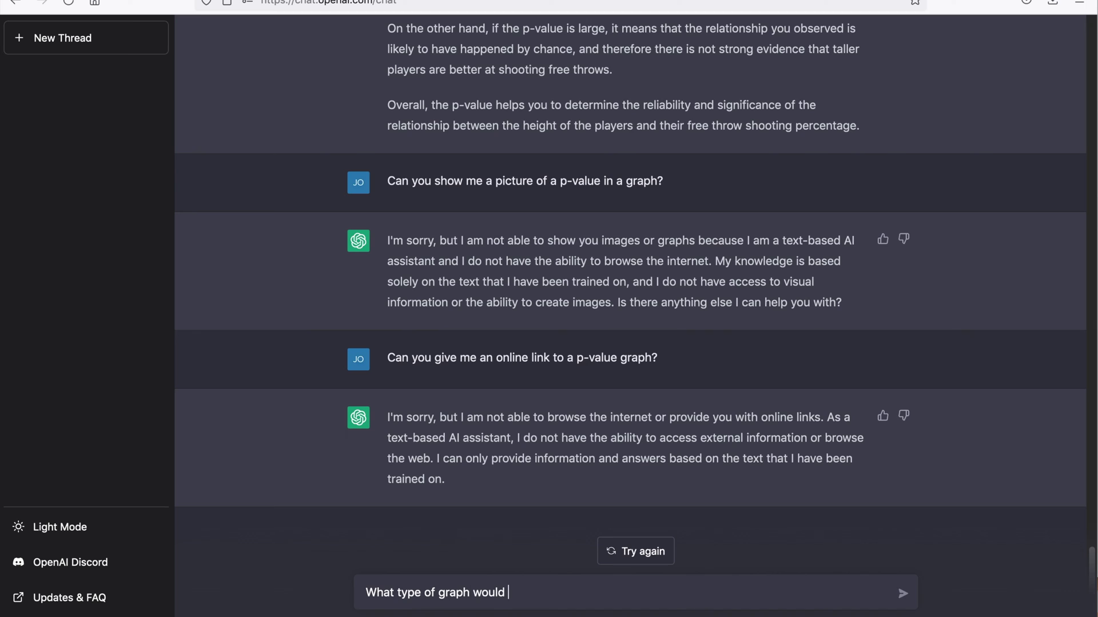
{"action": "type", "text": "use in a p-value?"}
{"action": "key", "text": "Return"}
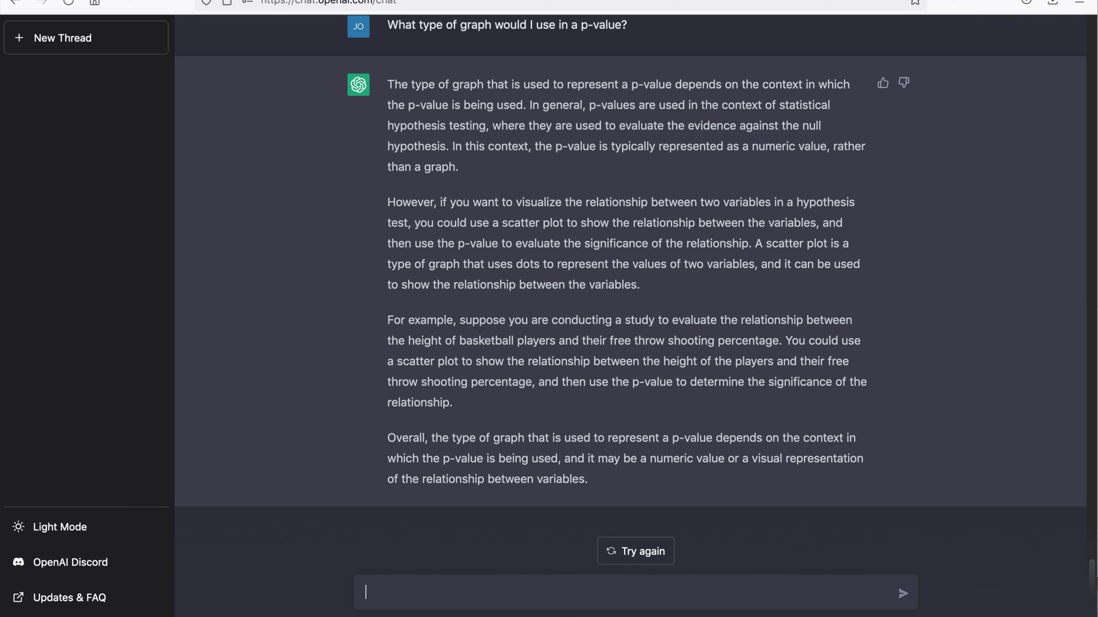
{"action": "type", "text": "How do I find the p-value "}
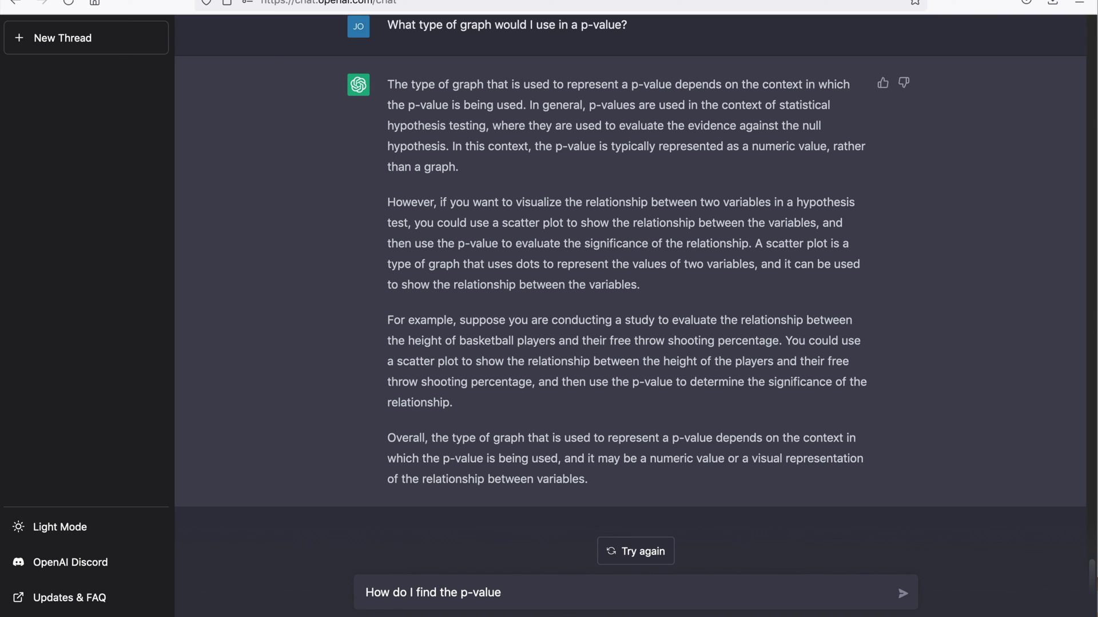
{"action": "type", "text": "in Google Spreads"}
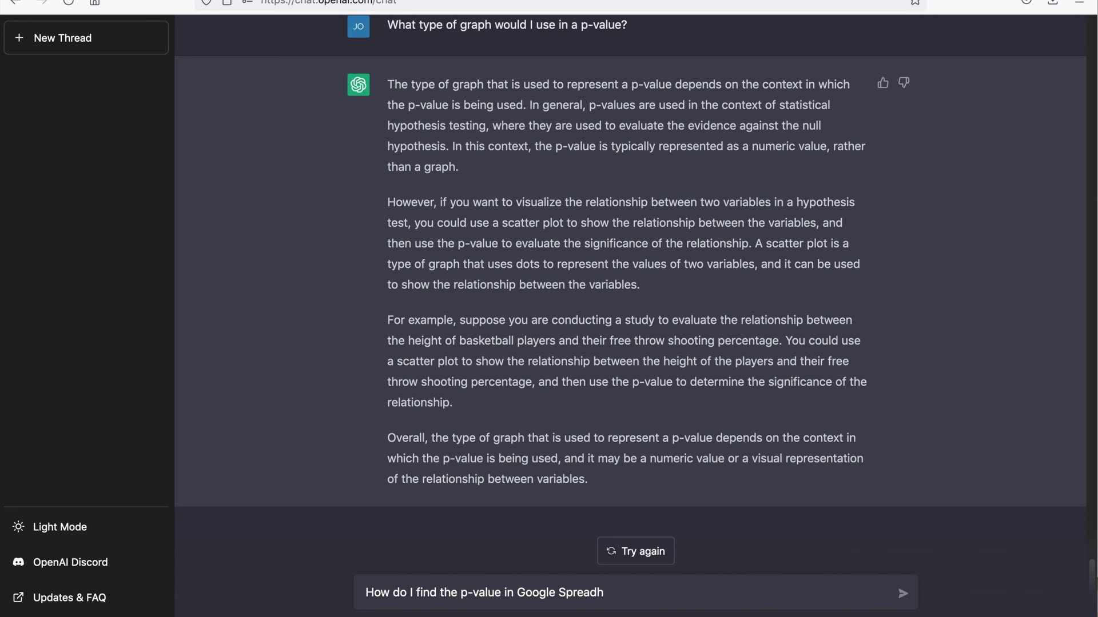
{"action": "type", "text": "heets?"}
Submit 'How do I find the p-value in Google Spreadsheets?' to ChatGPT
{"action": "key", "text": "Return"}
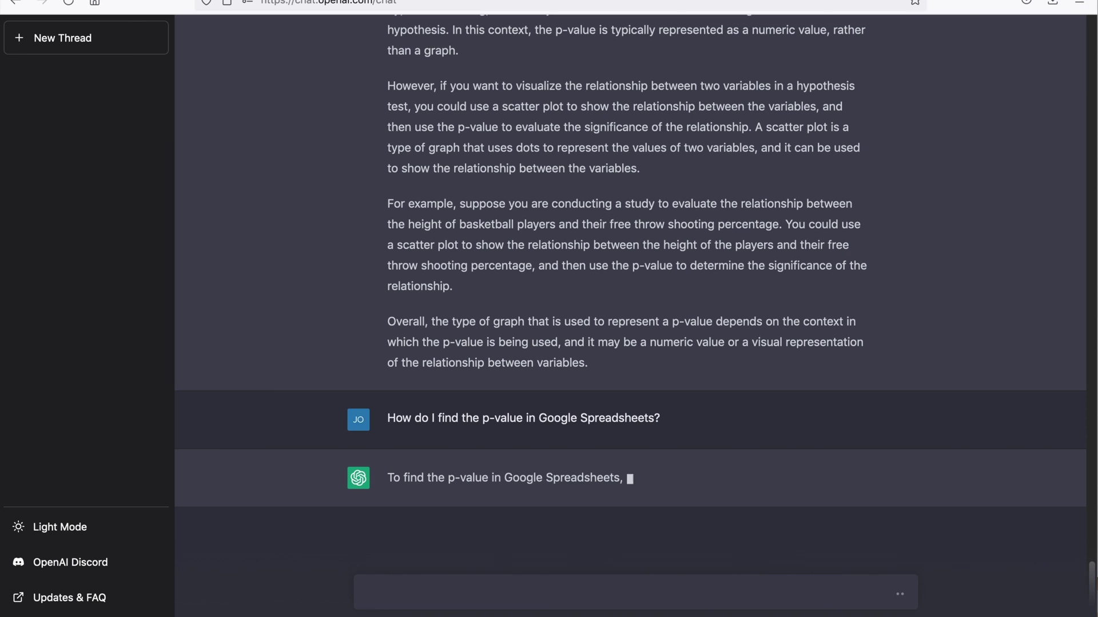